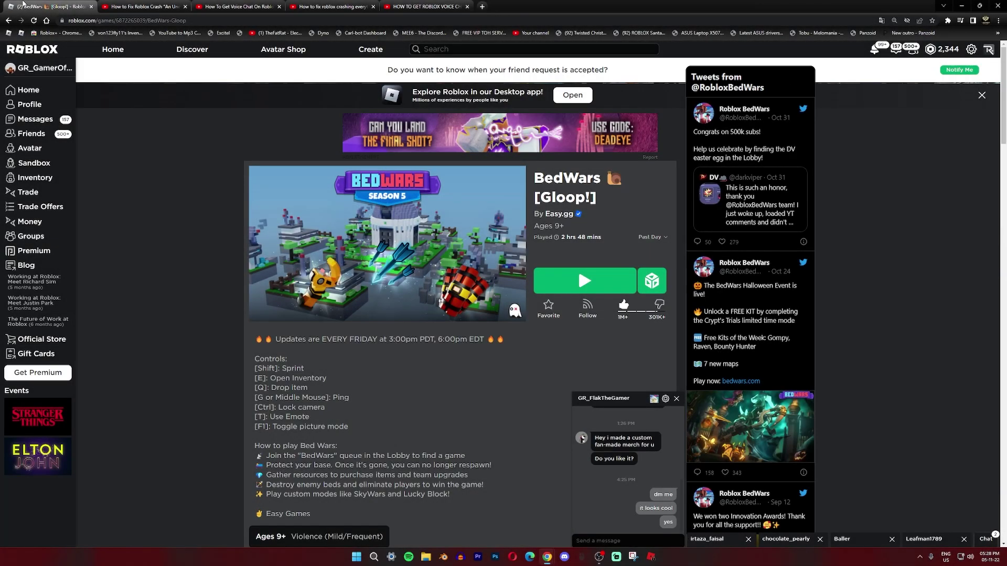
- Collapse the friend chat window on the Roblox website
left_click(575, 399)
mouse_move(388, 244)
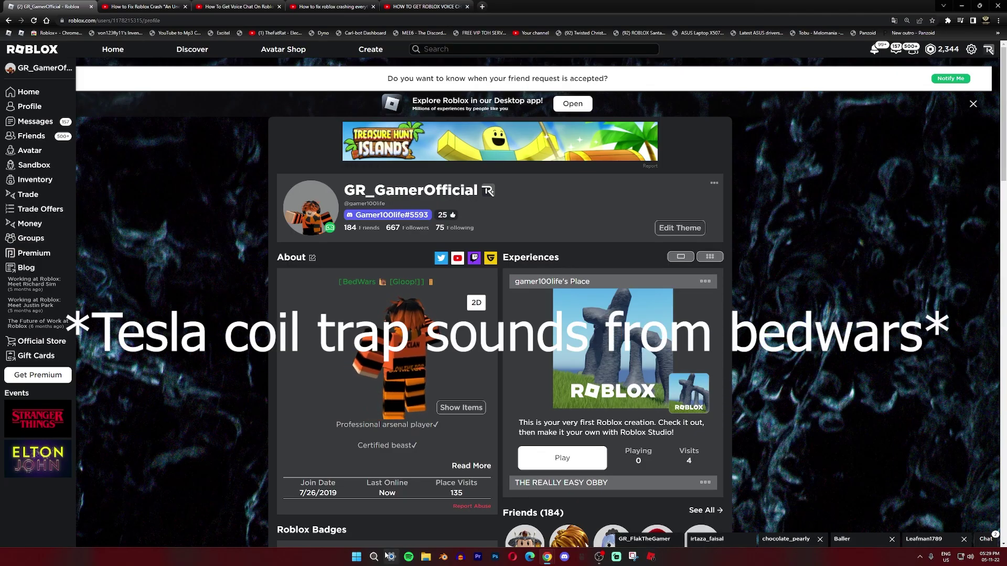
right_click(355, 557)
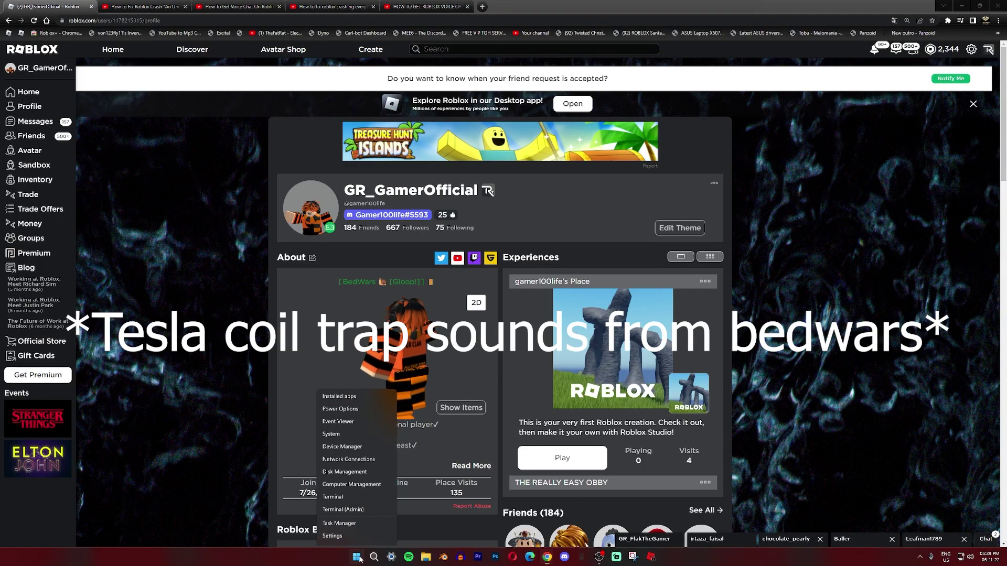
left_click(367, 463)
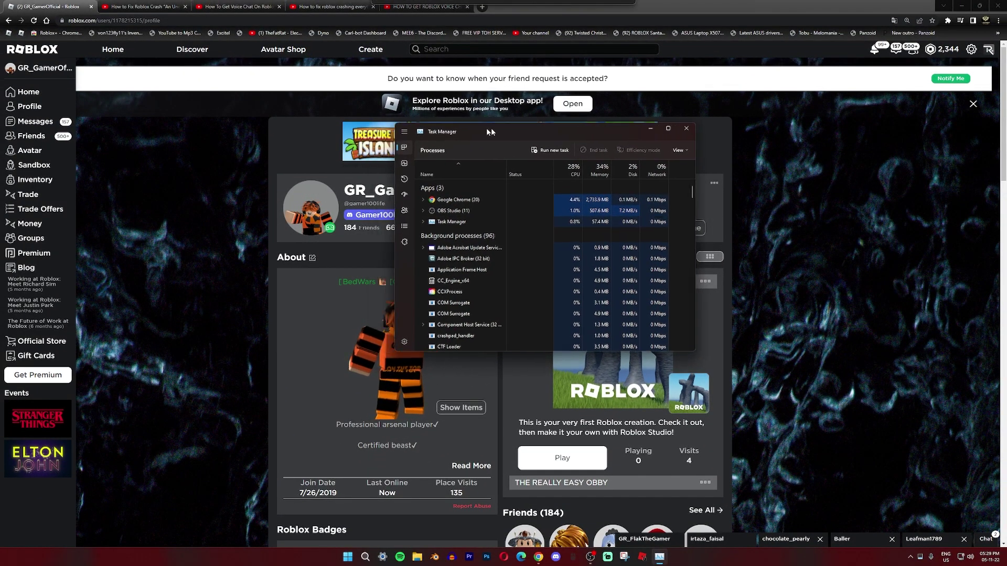
left_click_drag(491, 128, 438, 153)
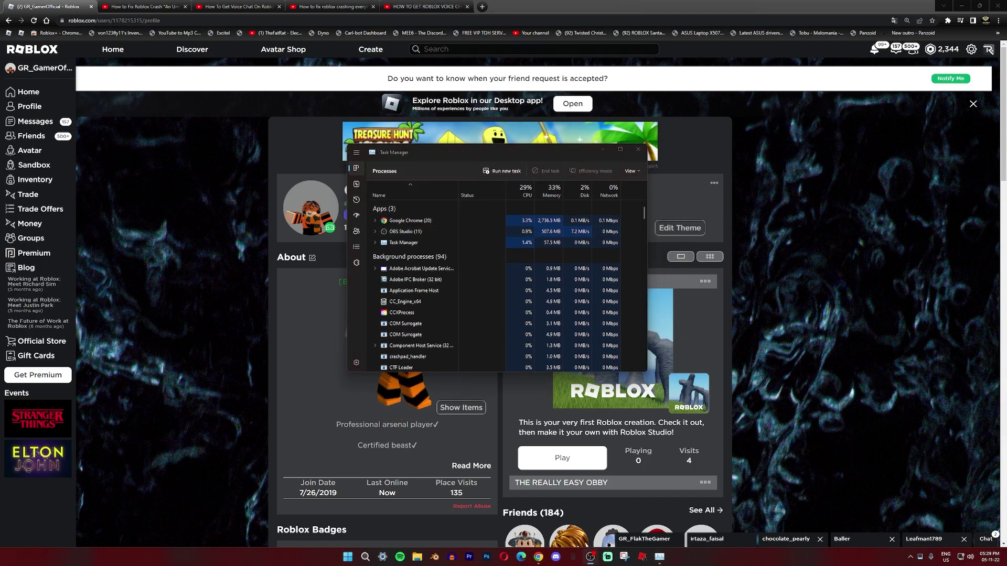
left_click_drag(905, 110, 605, 124)
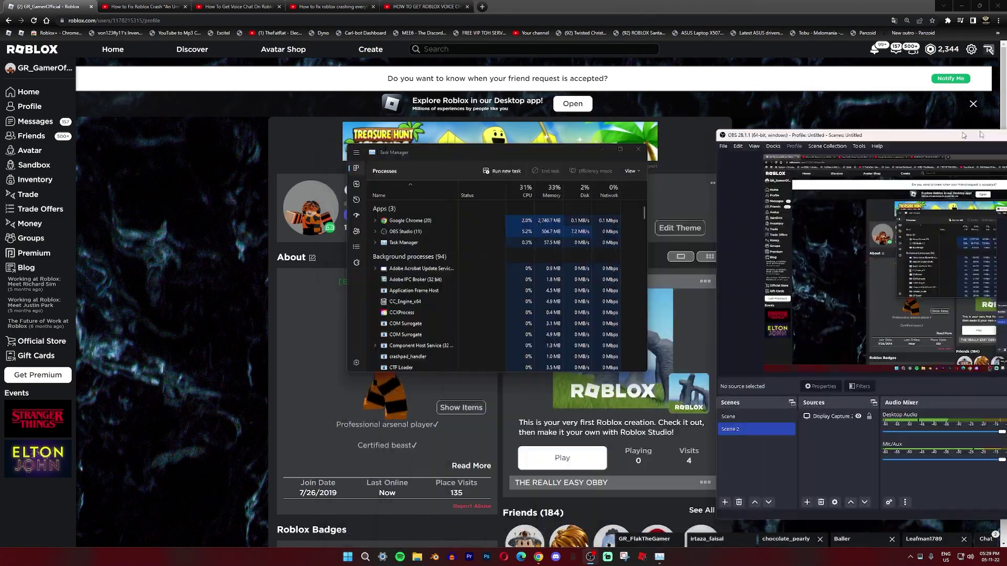
left_click_drag(605, 123, 999, 126)
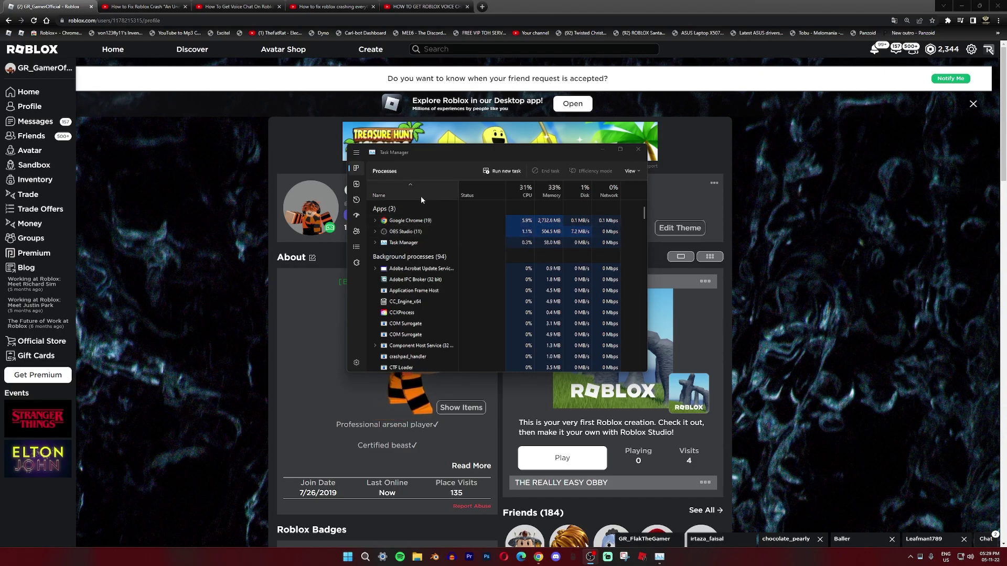
left_click(684, 346)
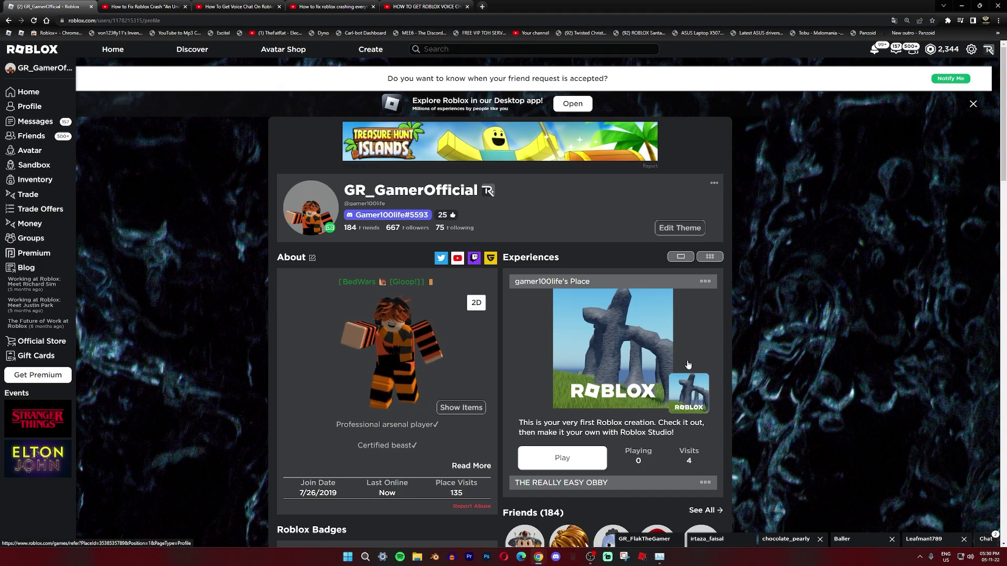
- Reach the BedWars [Gloop!] page via Home, your profile, and its About-section link
left_click(33, 51)
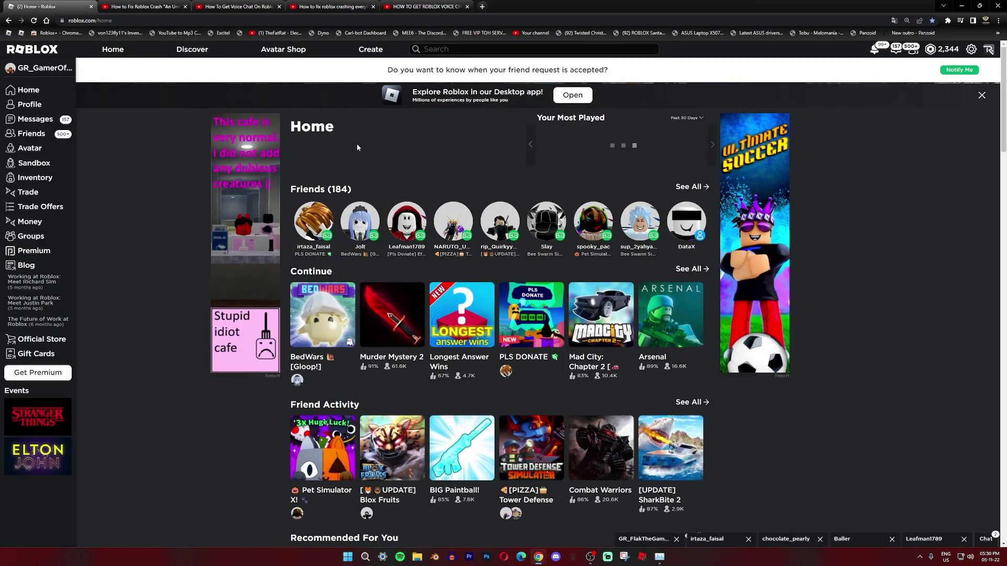
left_click(34, 20)
left_click(45, 69)
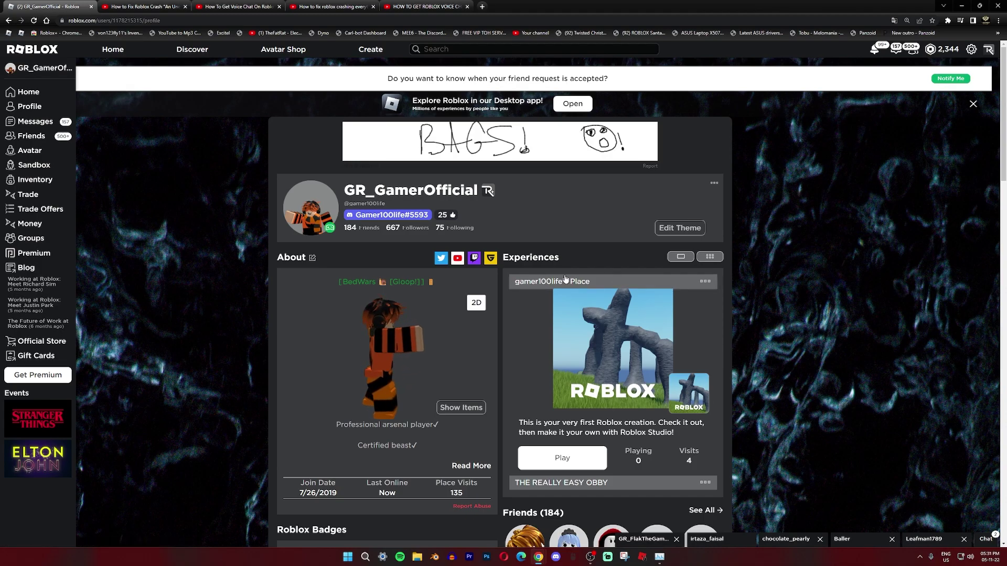
left_click(402, 282)
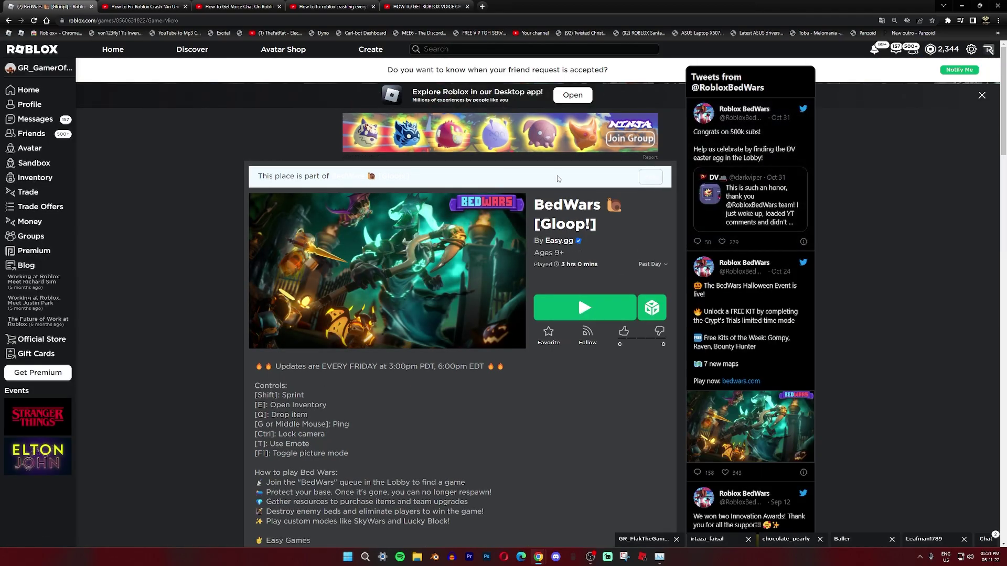
- Launch Murder Mystery 2 and wait for the client to load into the lobby
left_click(48, 71)
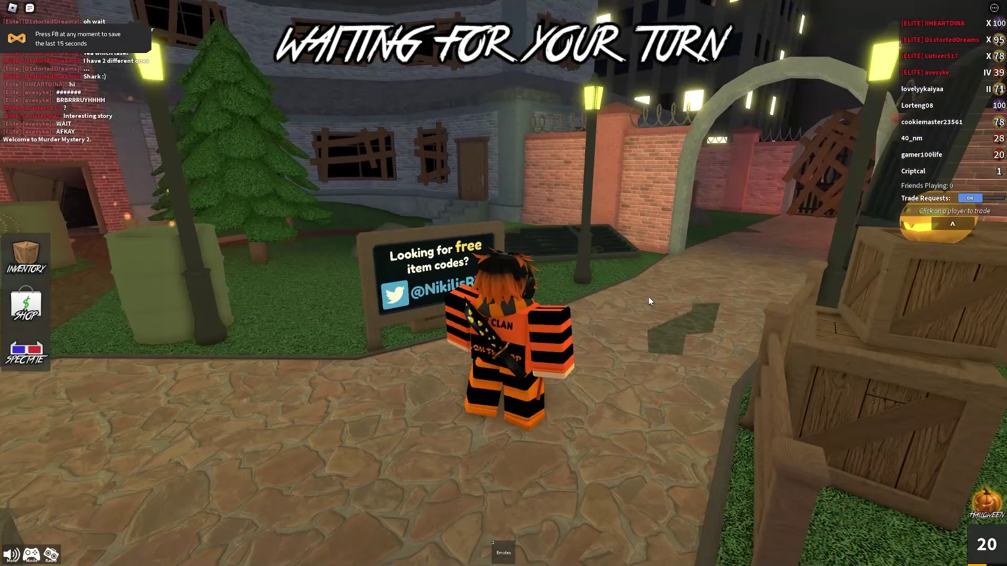
- Walk past the fountain, the item codes sign and the fire barrel into the brick building
key("w")
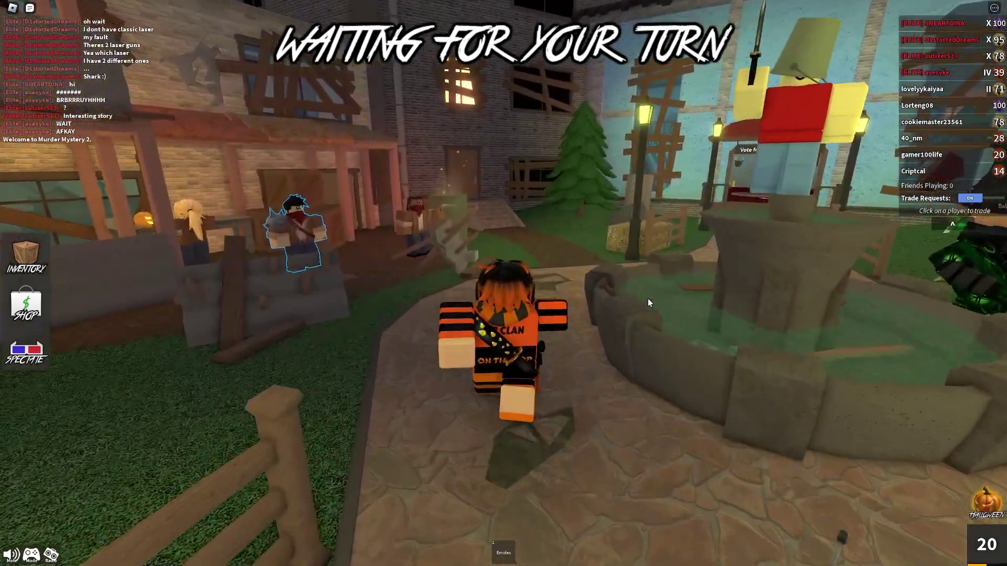
key("Left")
key("w")
key("Right")
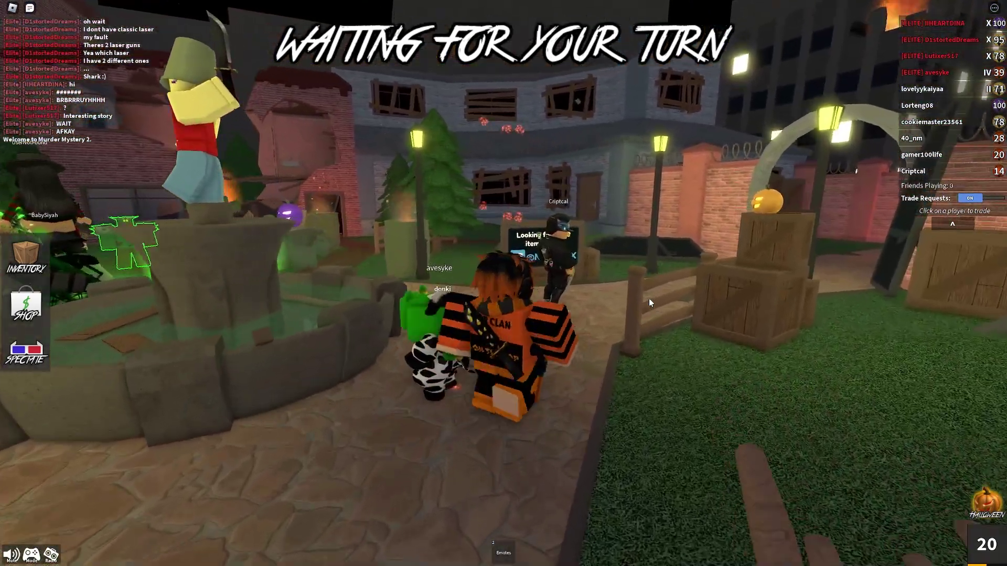
key("d")
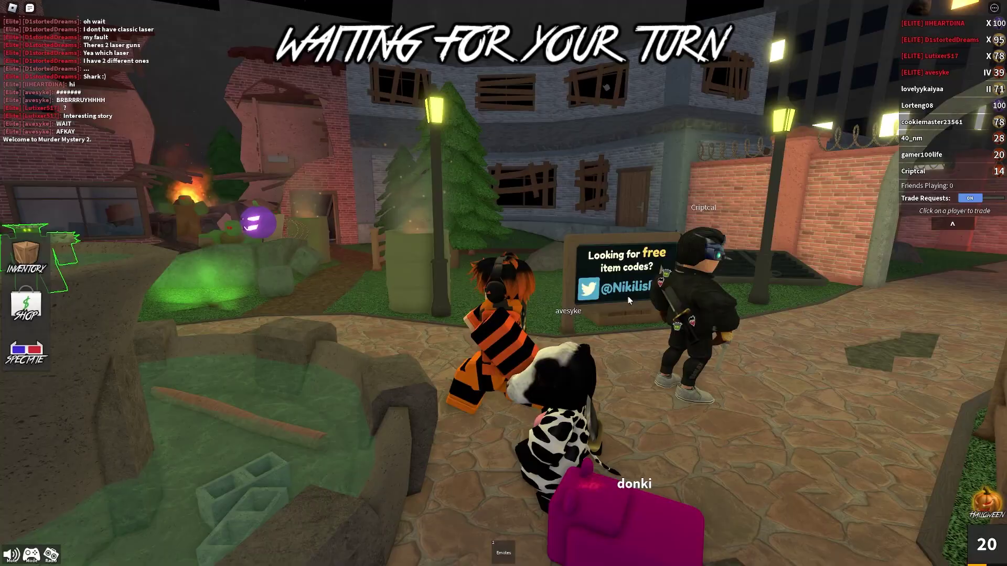
key("Left")
key("w")
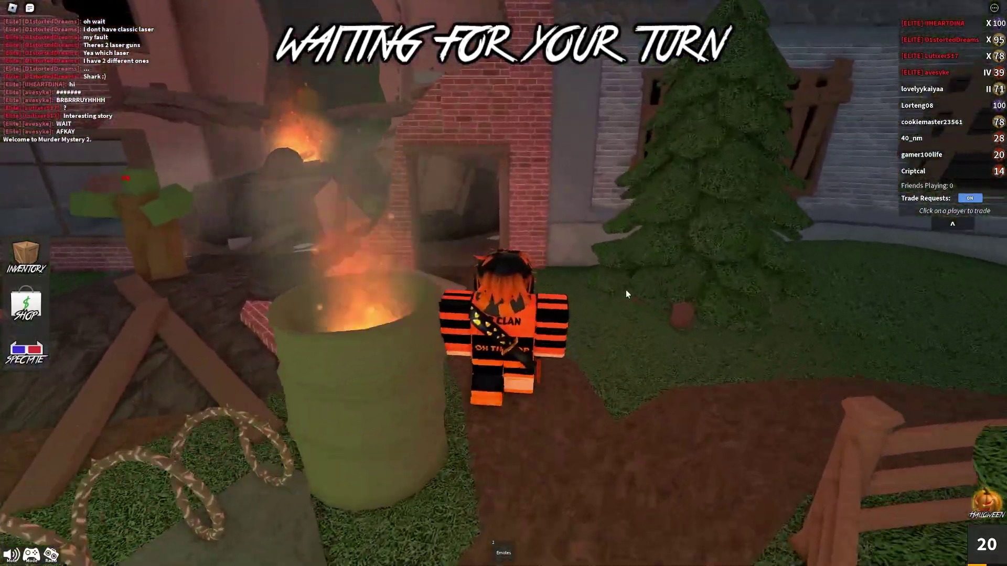
key("w")
key("Left")
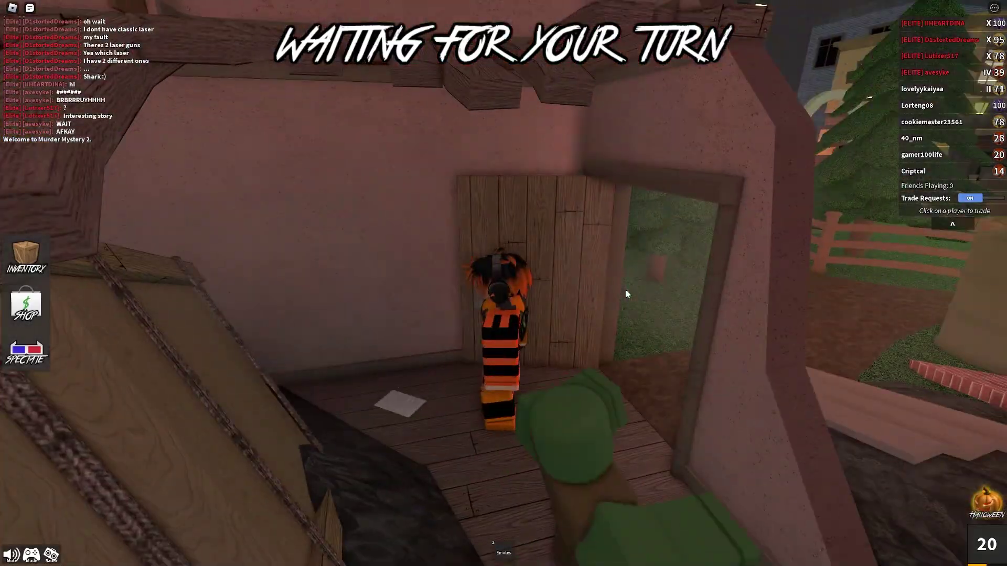
- Walk back across the fountain plaza and up the front steps, then exit fullscreen
key("Right")
key("w")
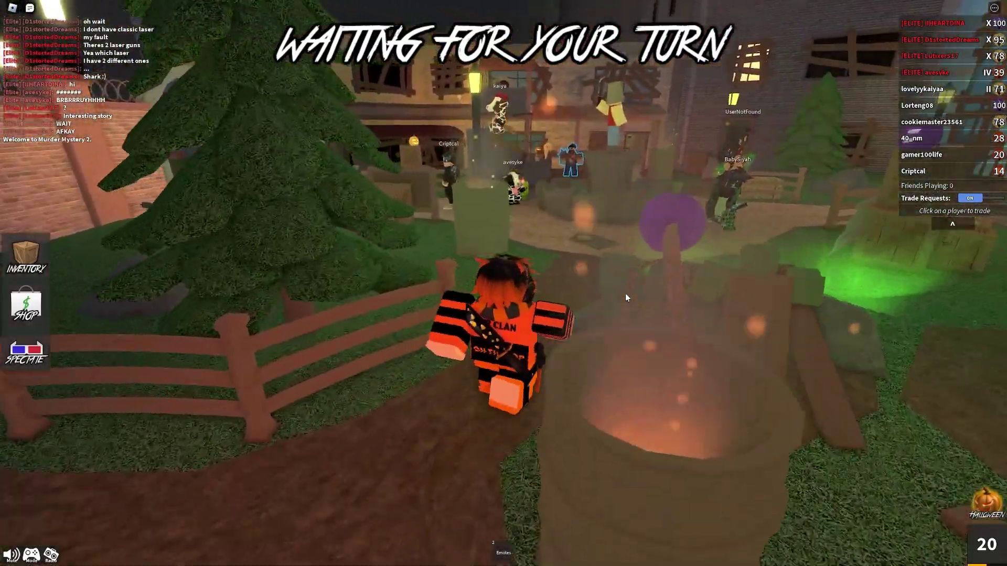
key("w")
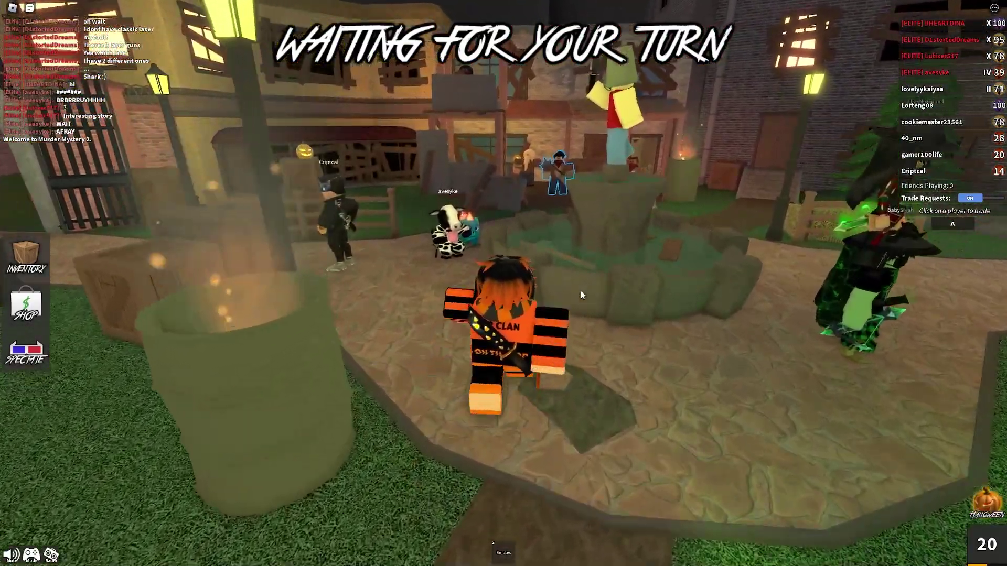
key("Left")
key("w")
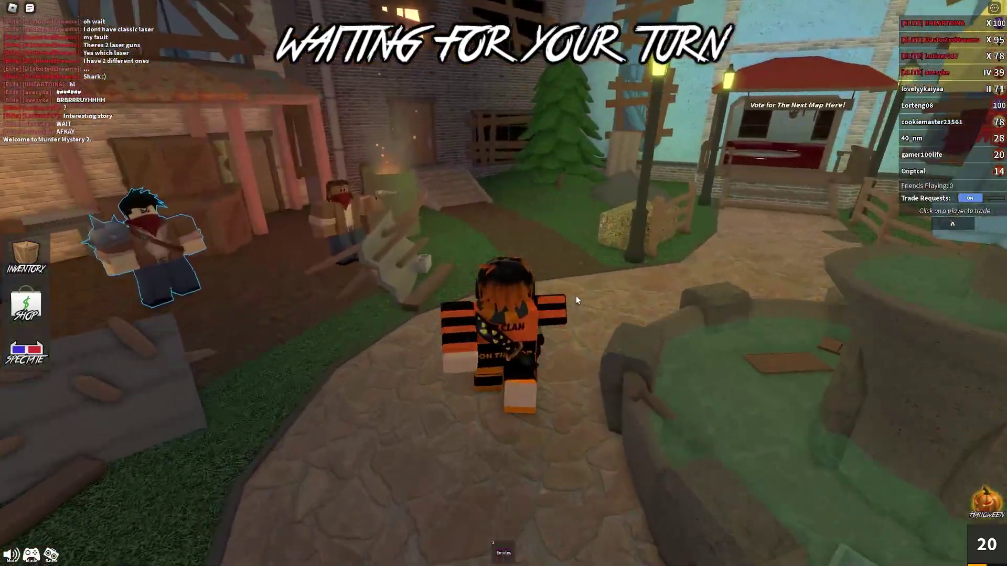
key("Left")
key("w")
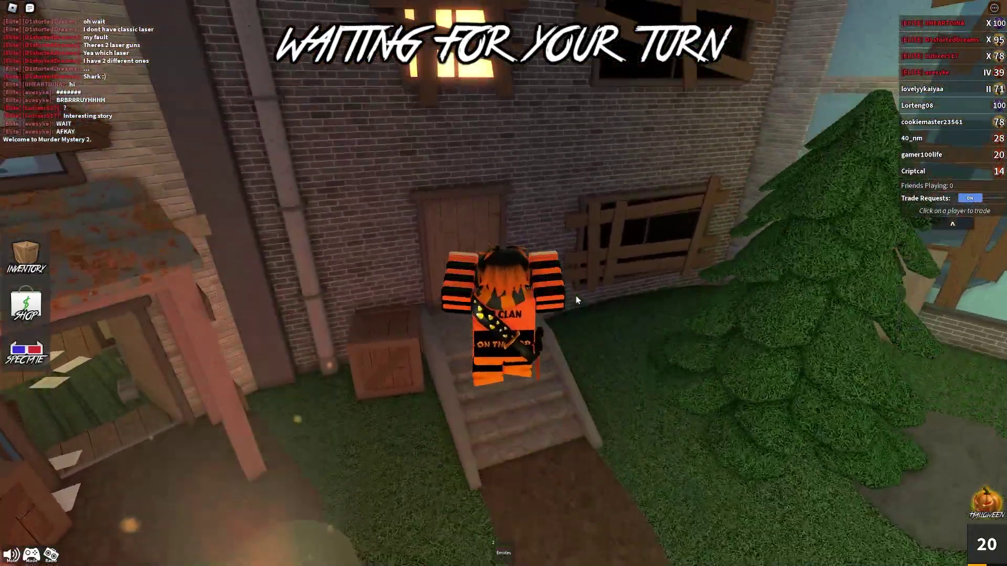
key("Left")
key("w")
key("F11")
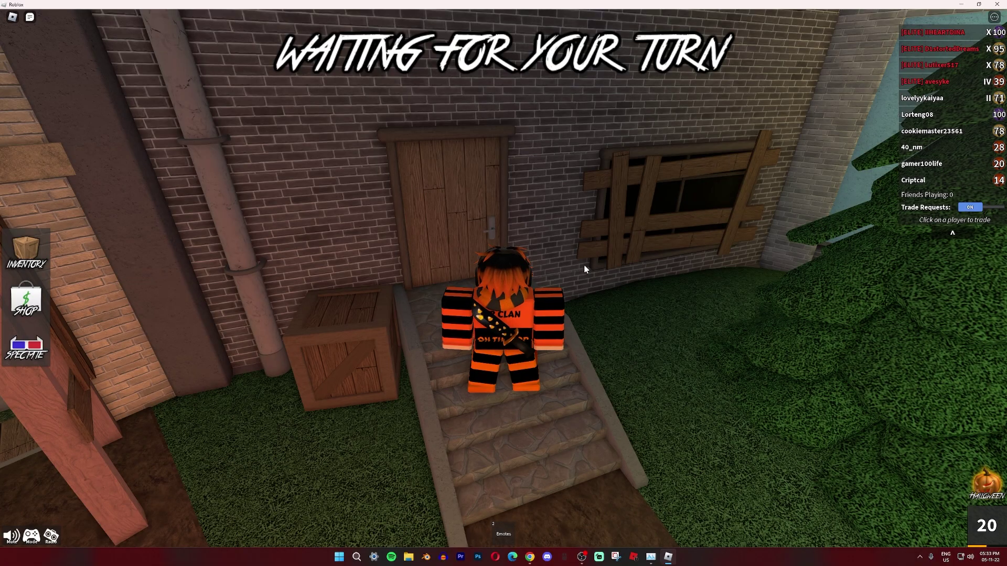
- Walk via the vote booth up the red-carpeted stairs and along the landing past the crates
key("d")
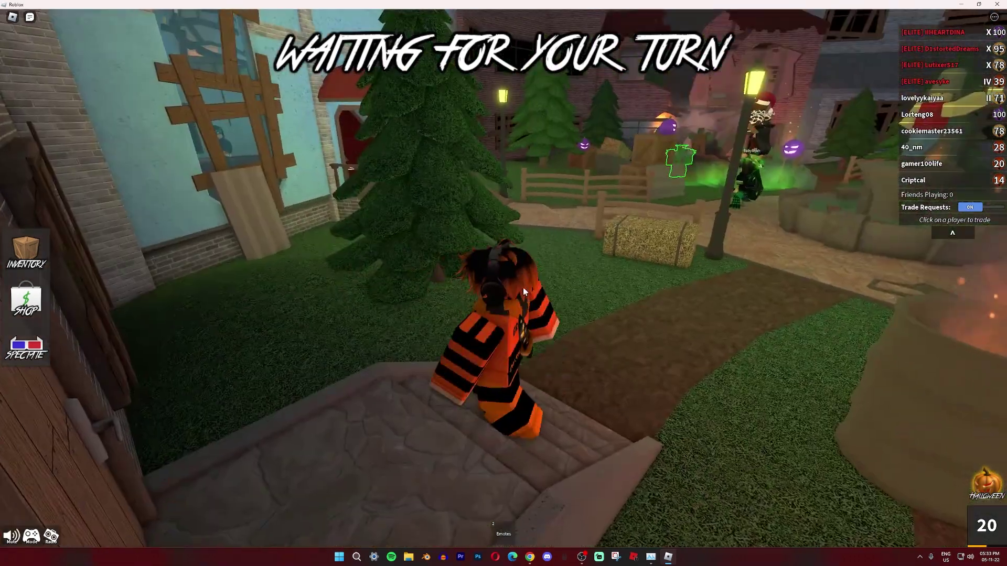
key("a")
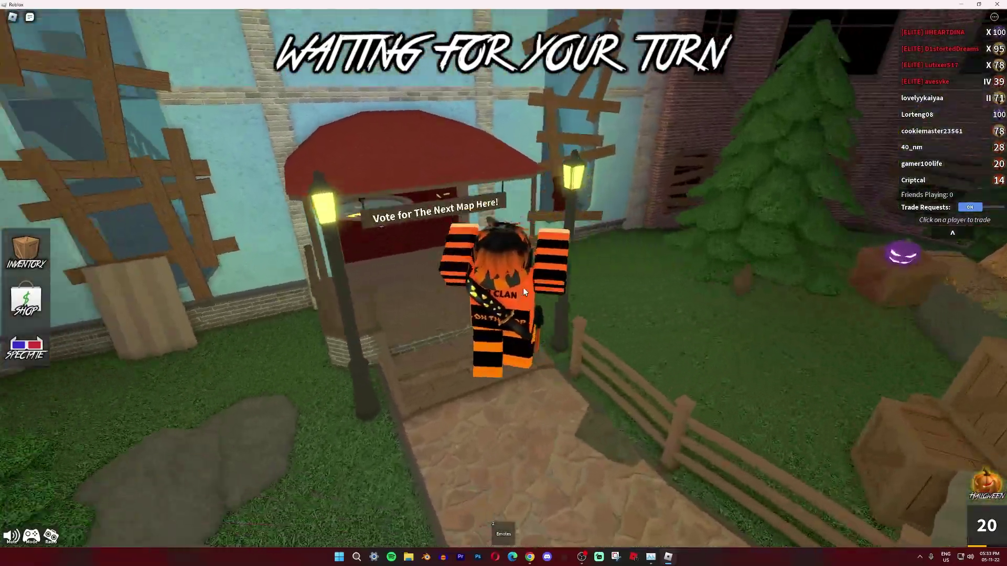
key("w")
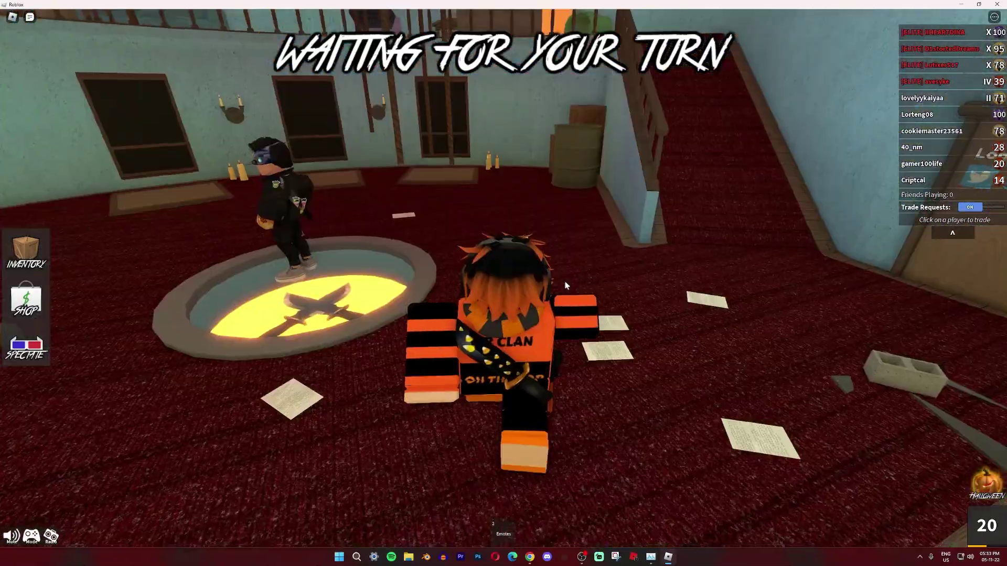
key("w")
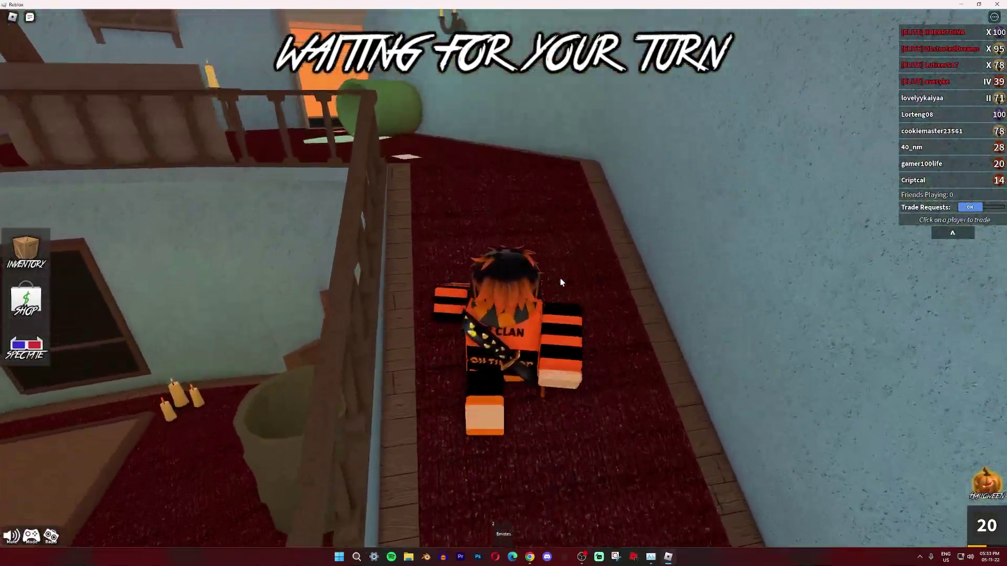
key("a")
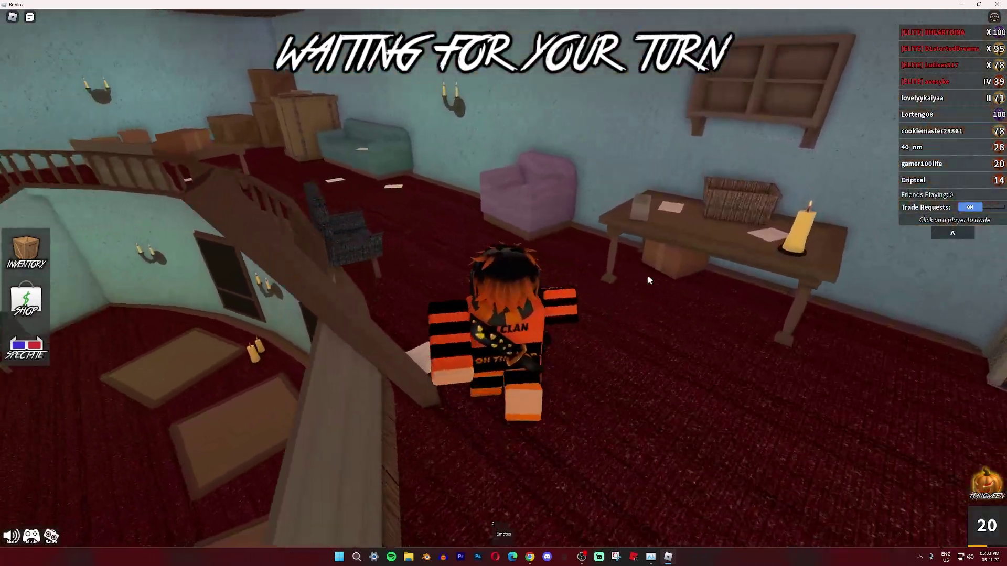
key("w")
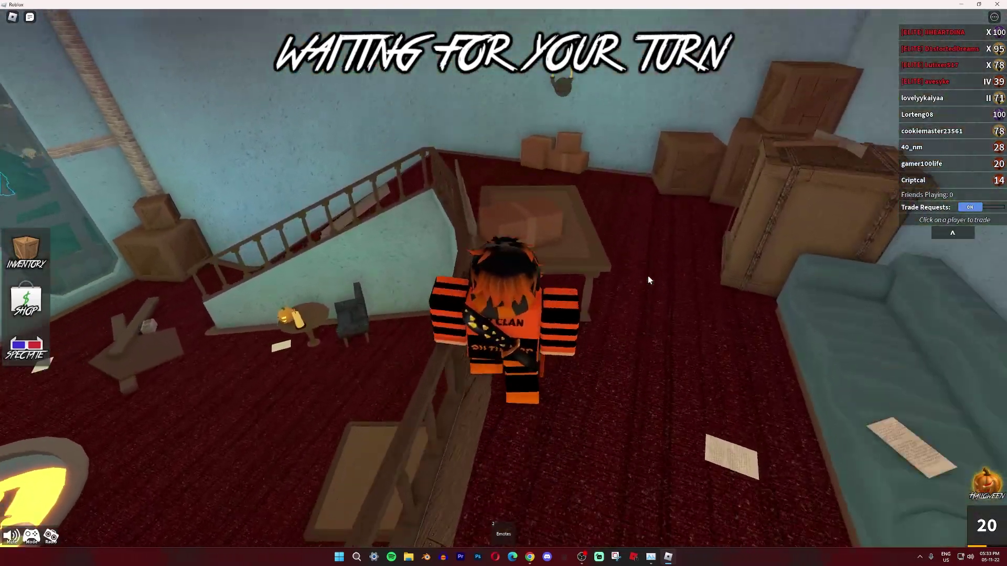
key("w")
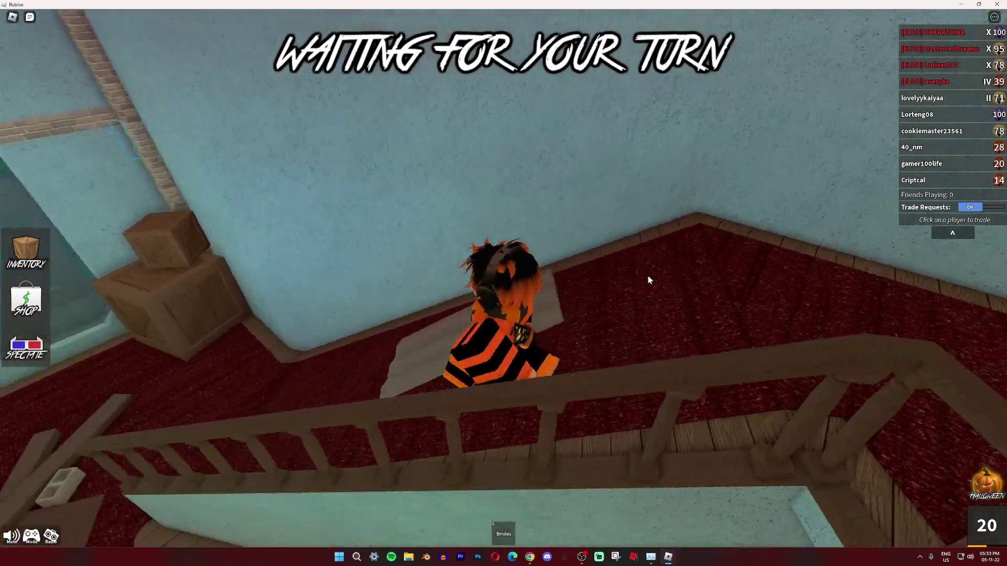
key("w")
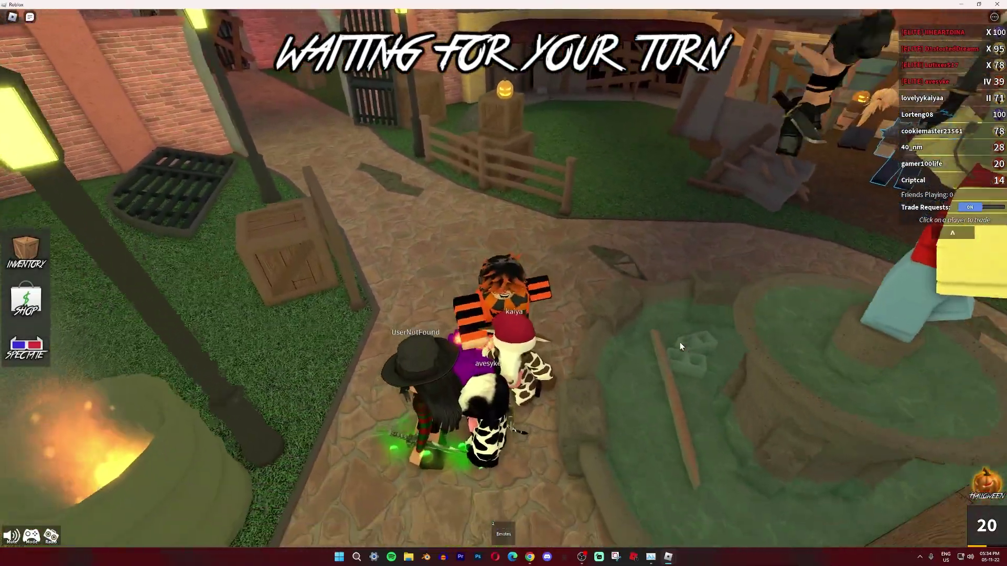
- Walk the avatar from the fountain down the path while the map loads
key("s")
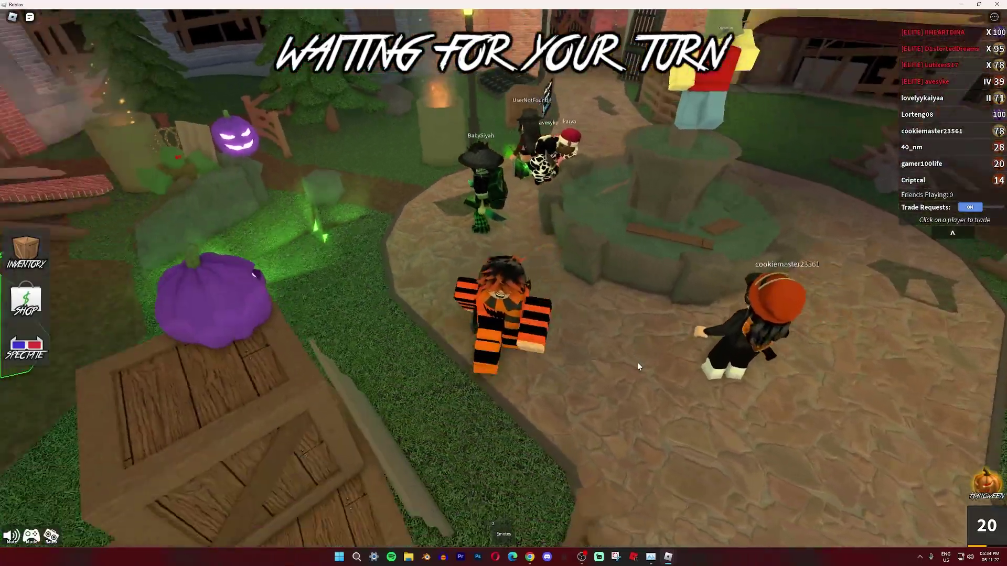